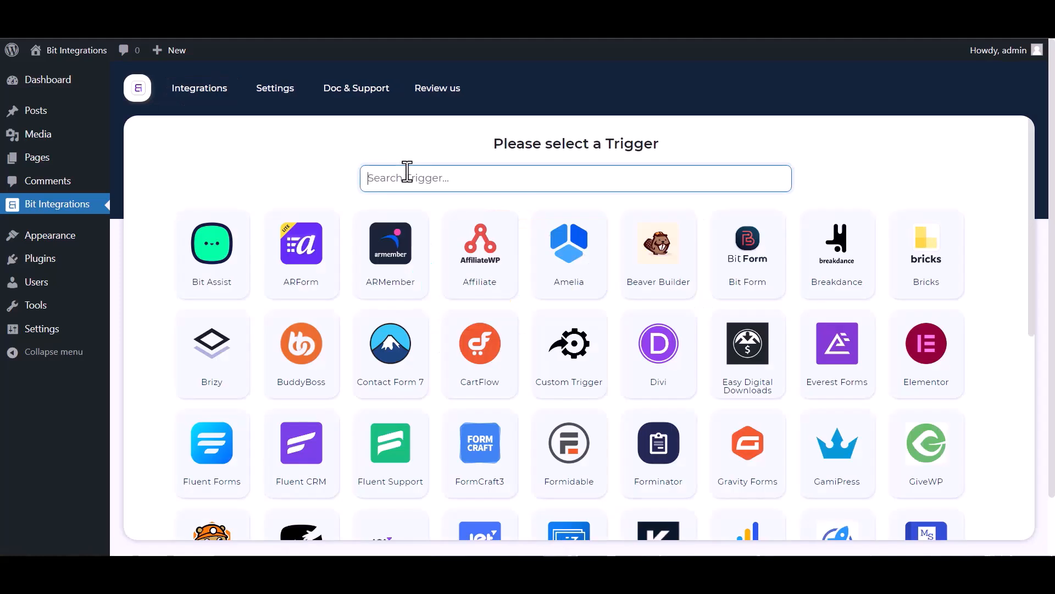
Make Groundhogg's Contact-Create task the trigger and continue to action selection
text(gr)
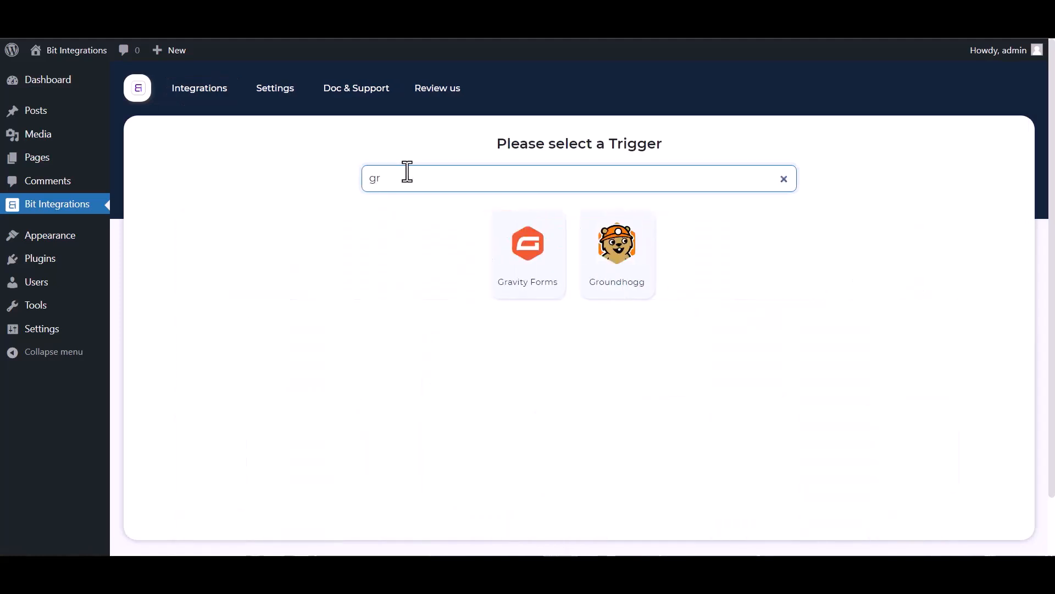
click(626, 263)
click(546, 349)
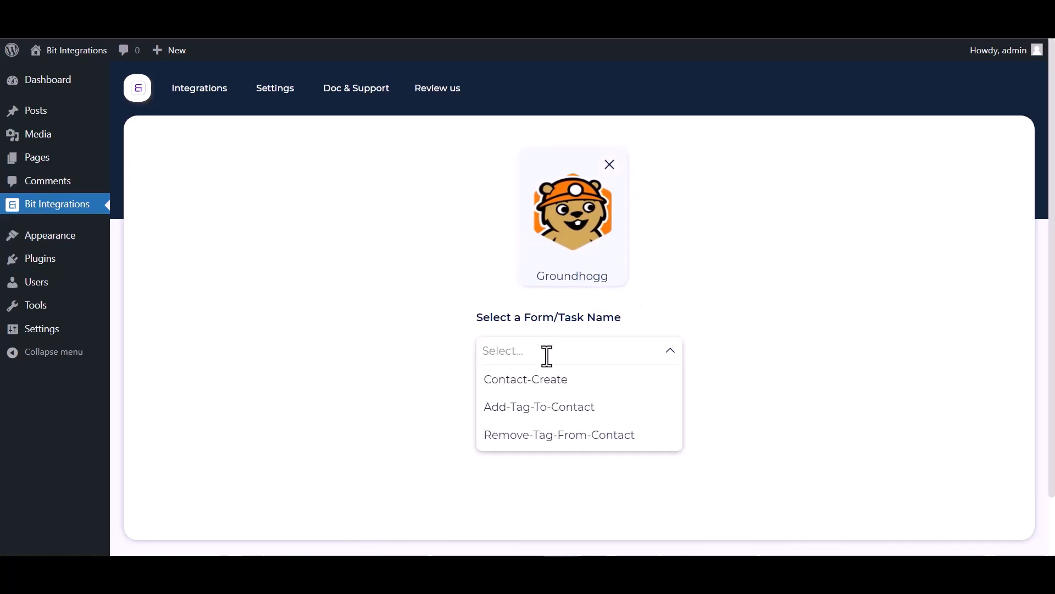
click(542, 388)
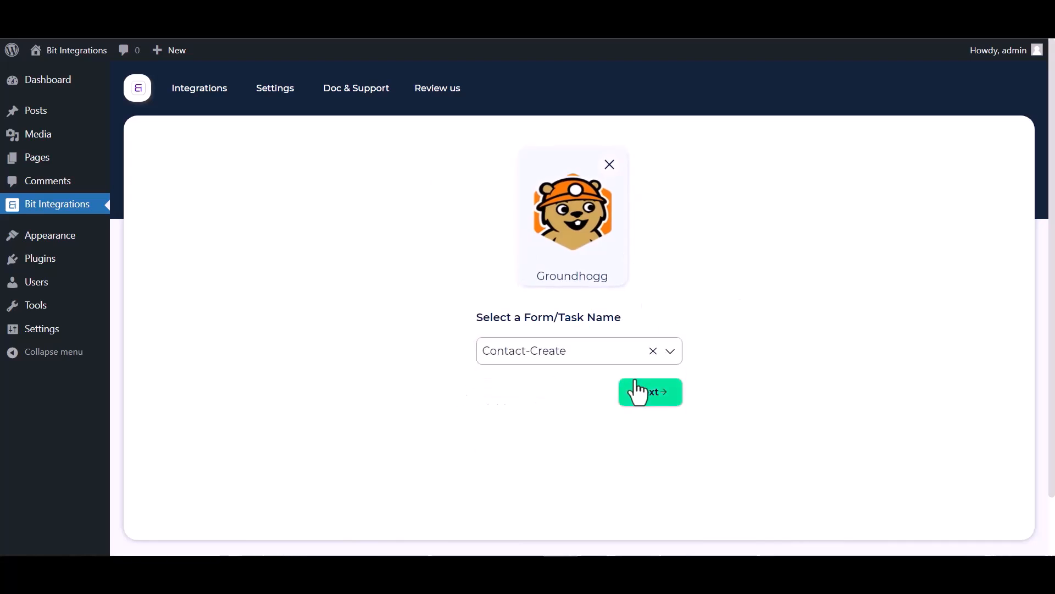
click(651, 393)
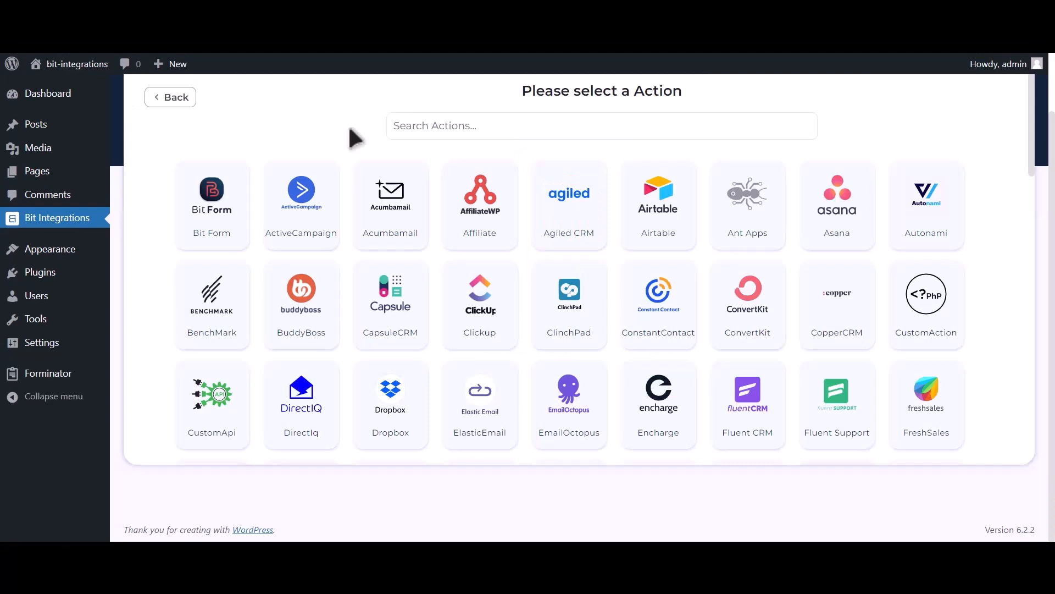
Choose Mailup as the action and note its required Client id and Client secret fields
click(469, 126)
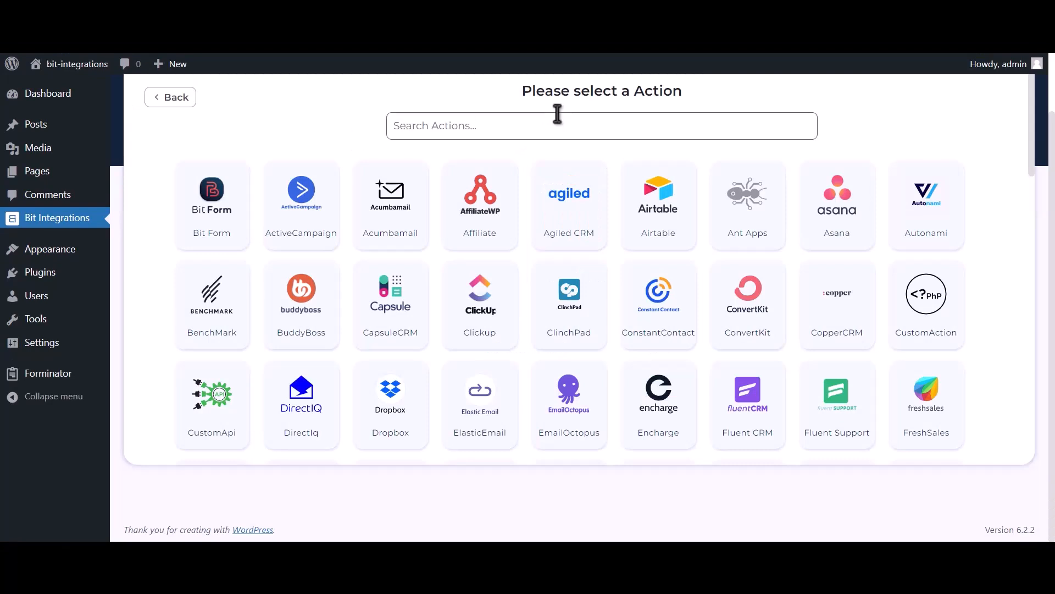
text(Mailup)
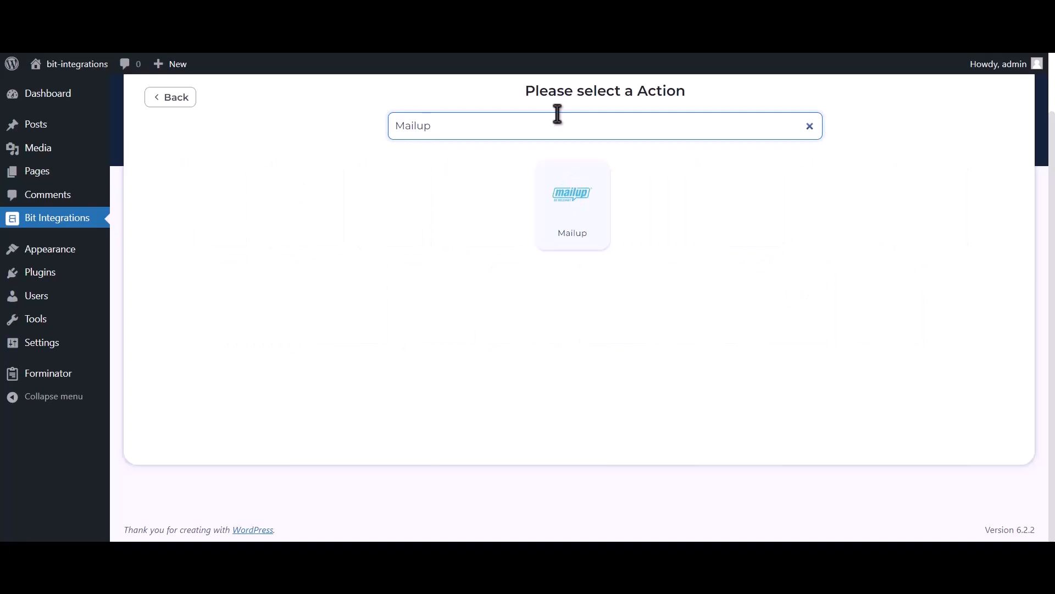
click(558, 223)
drag(149, 274, 203, 269)
drag(154, 329, 223, 326)
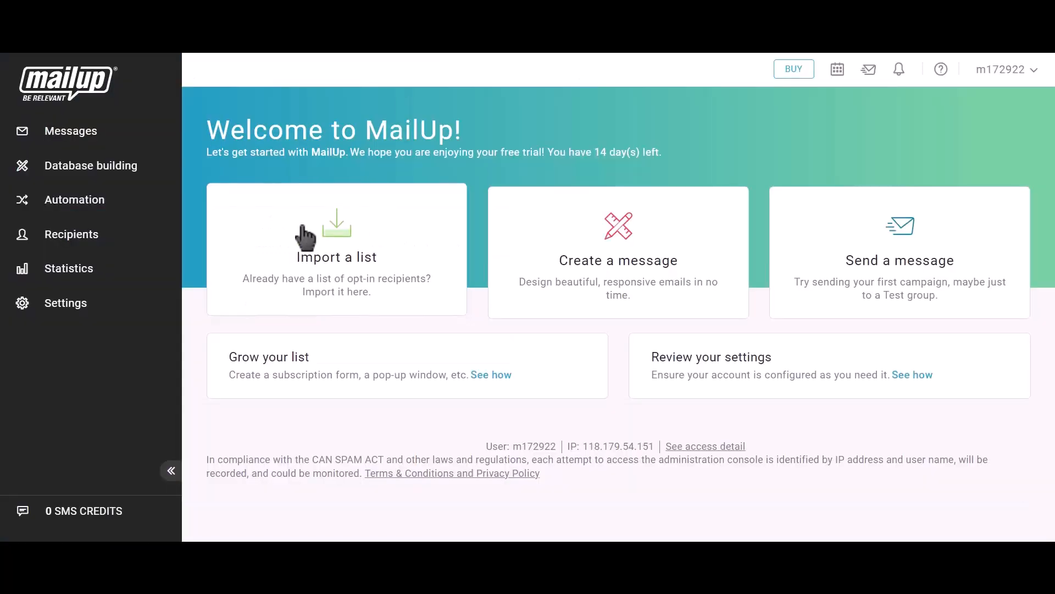
Start a new API key from MailUp's Settings > Advanced settings > Developer's corner
click(87, 309)
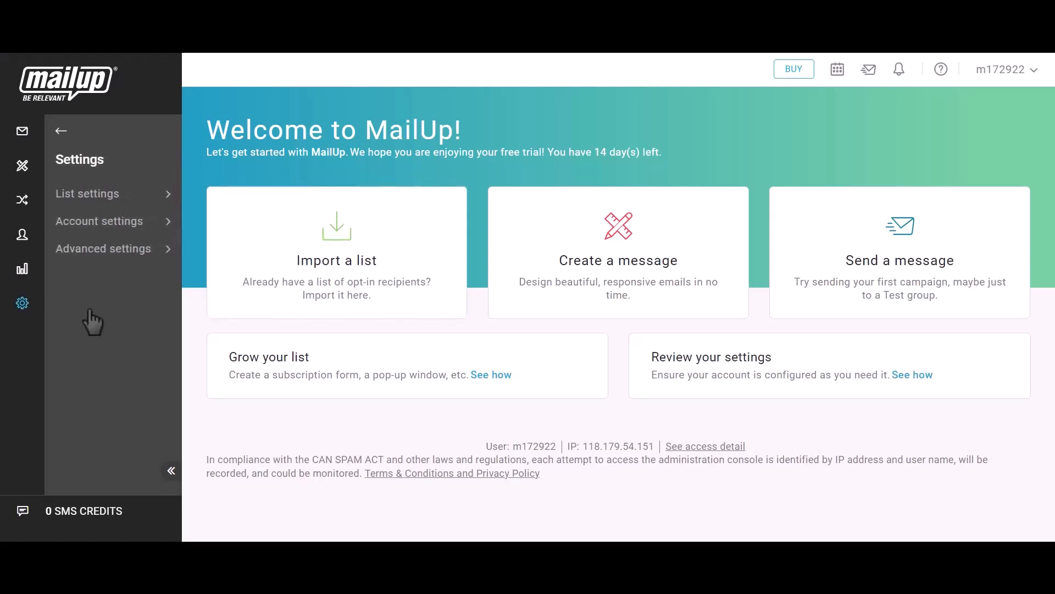
click(114, 259)
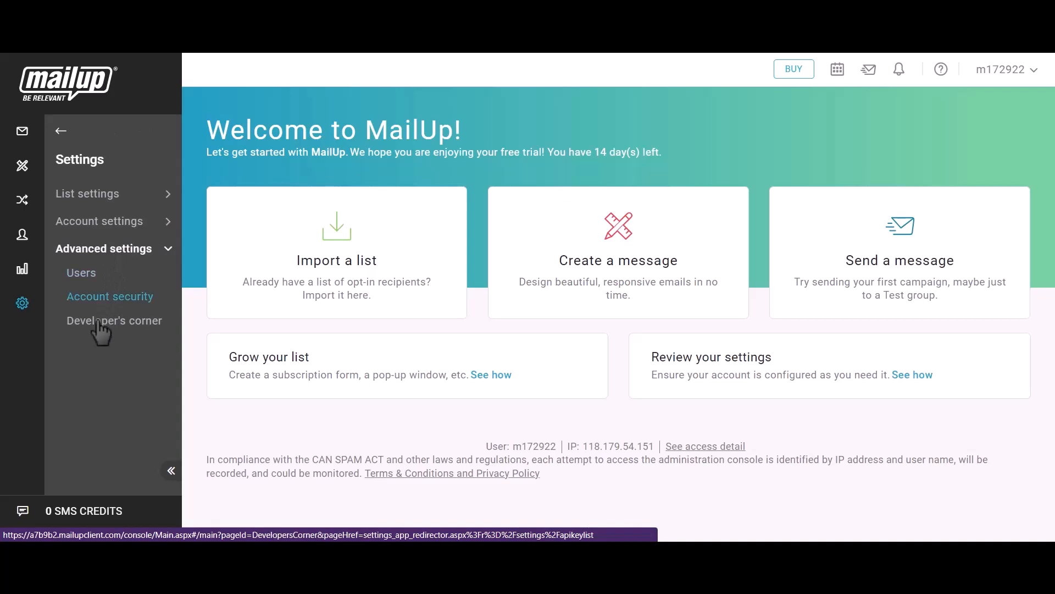
click(124, 325)
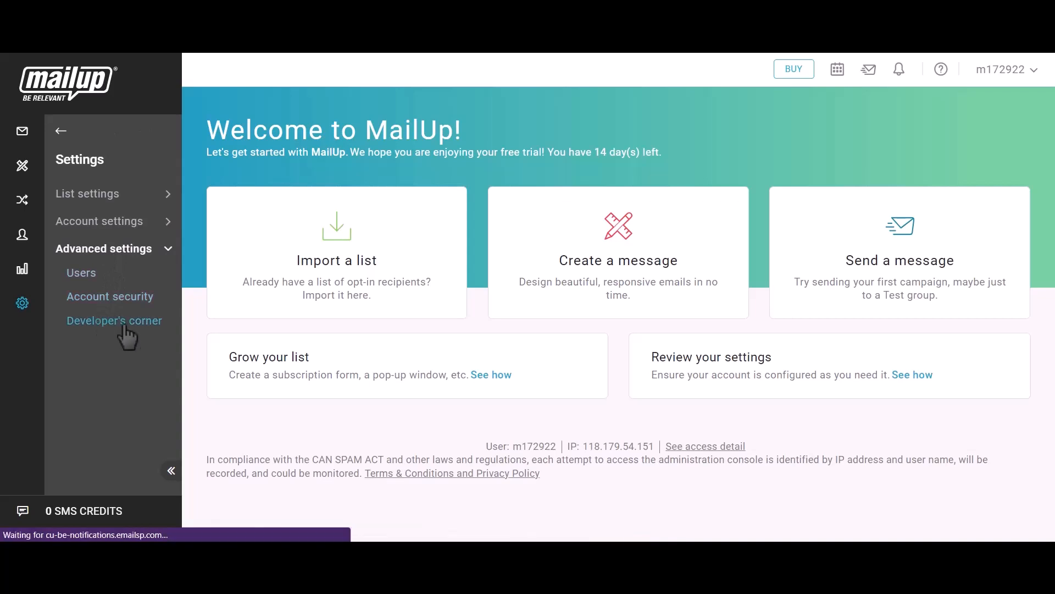
click(634, 365)
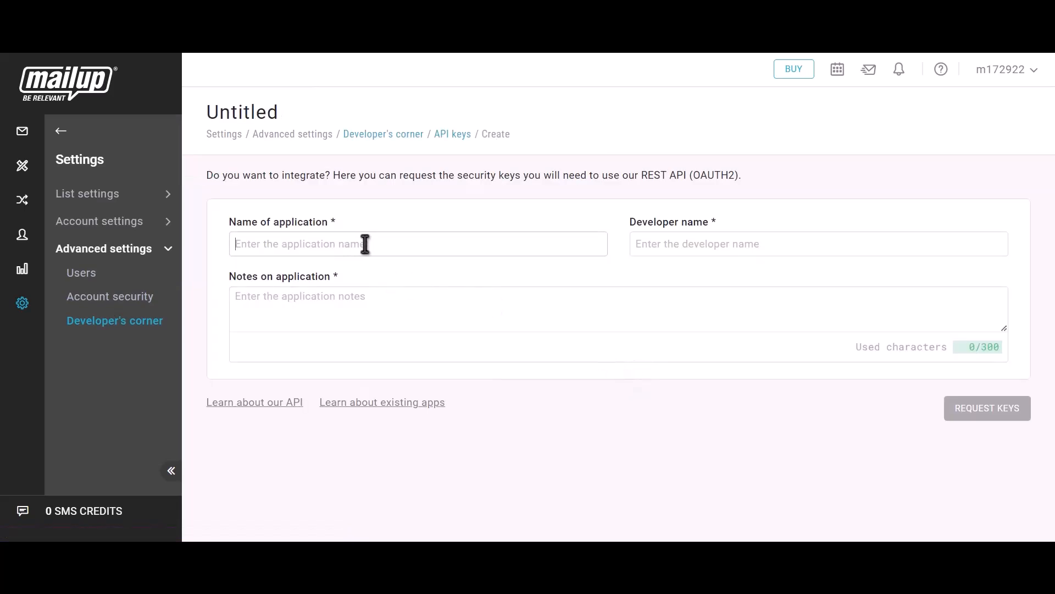
Request keys for an application named 'Bit Integrations' (name, developer, notes) and copy its Client ID
text(Bi)
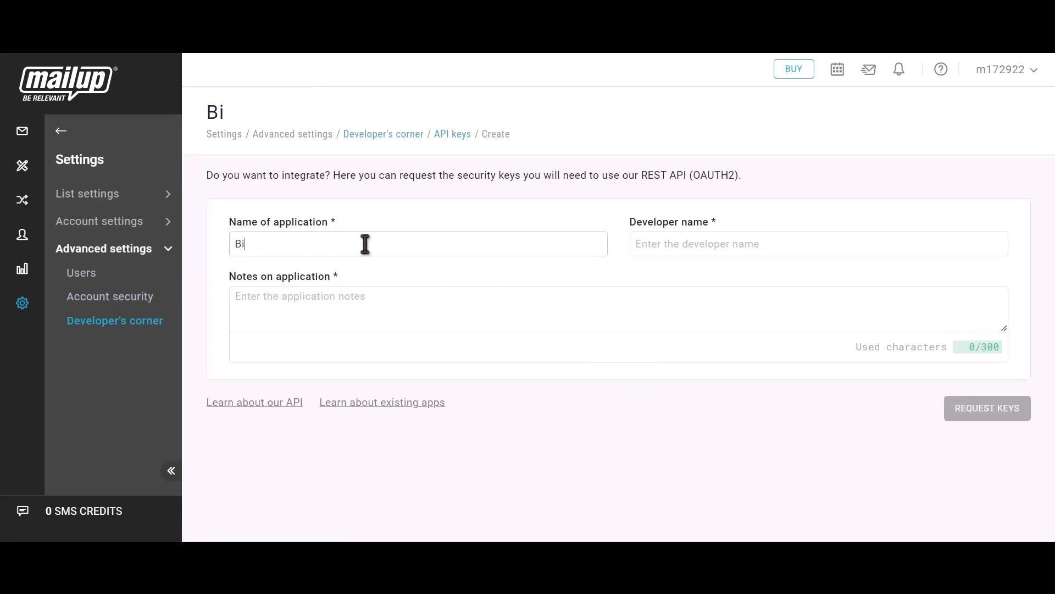
text(t Integrations)
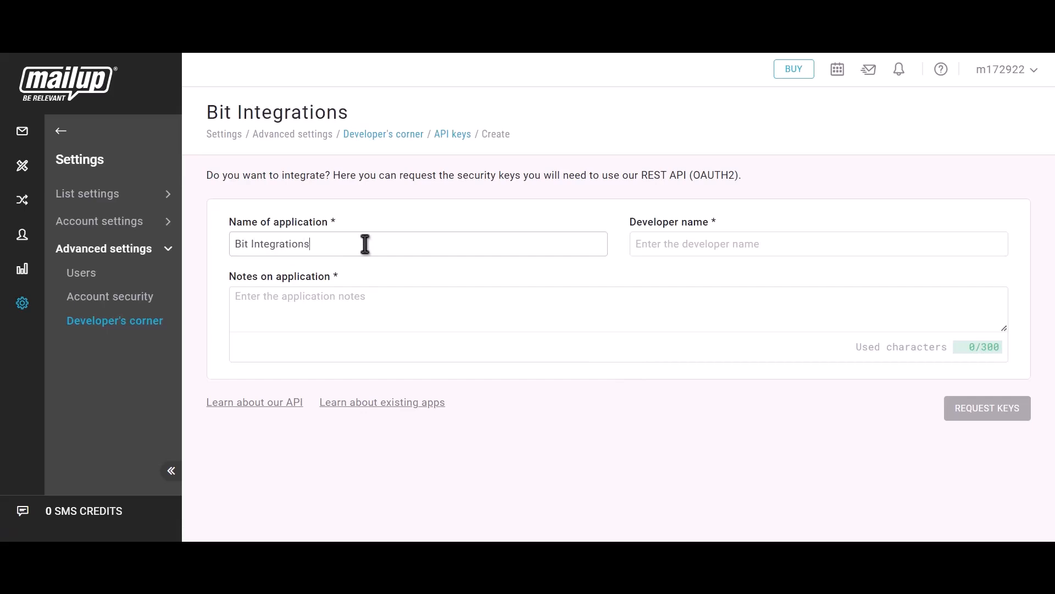
click(701, 249)
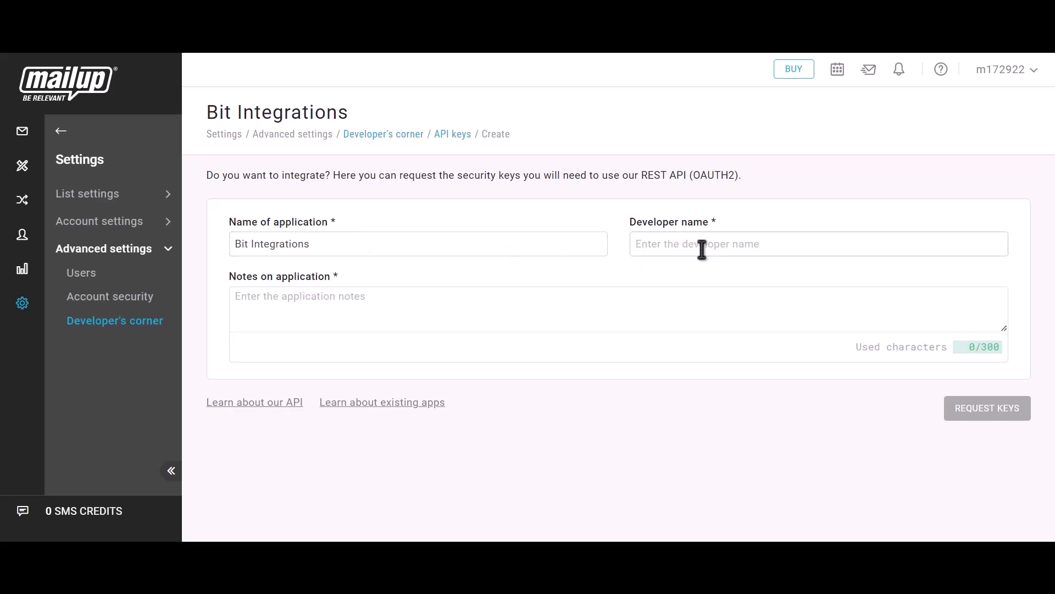
text(Bit Integrations)
click(448, 299)
text(Bit)
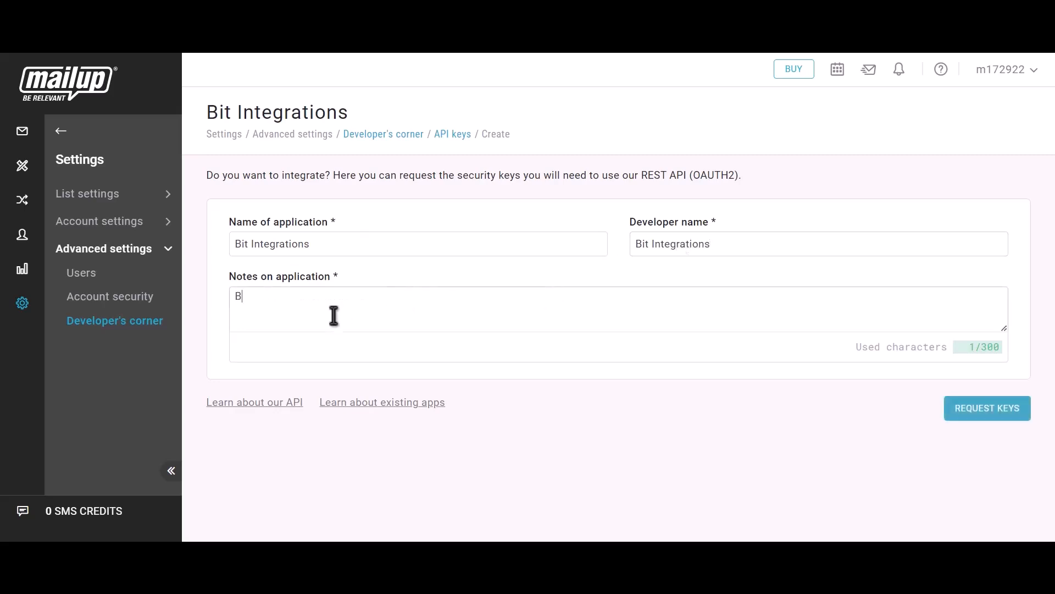
text( int)
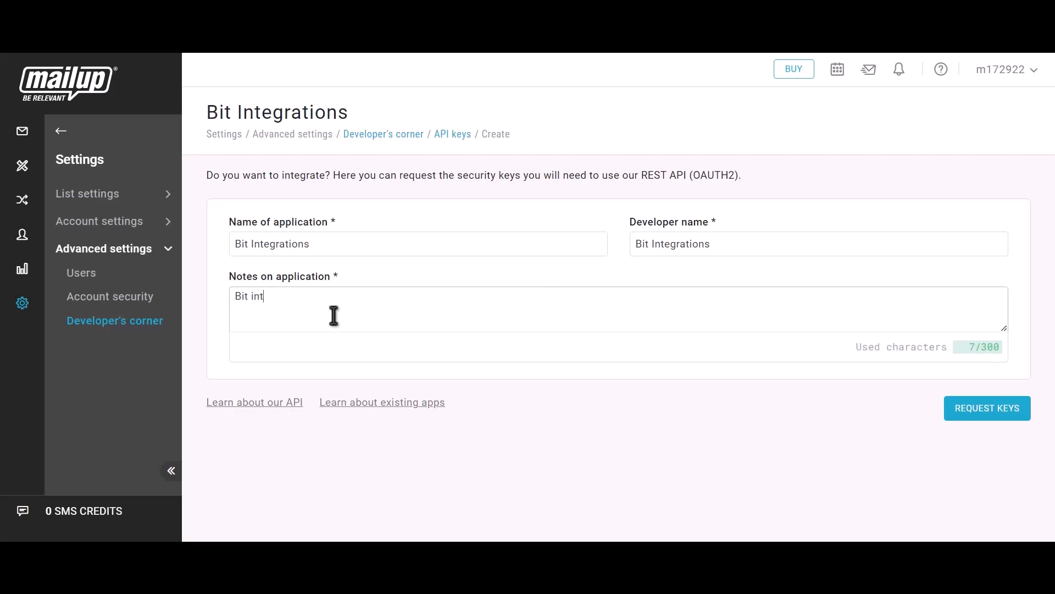
text(egrations)
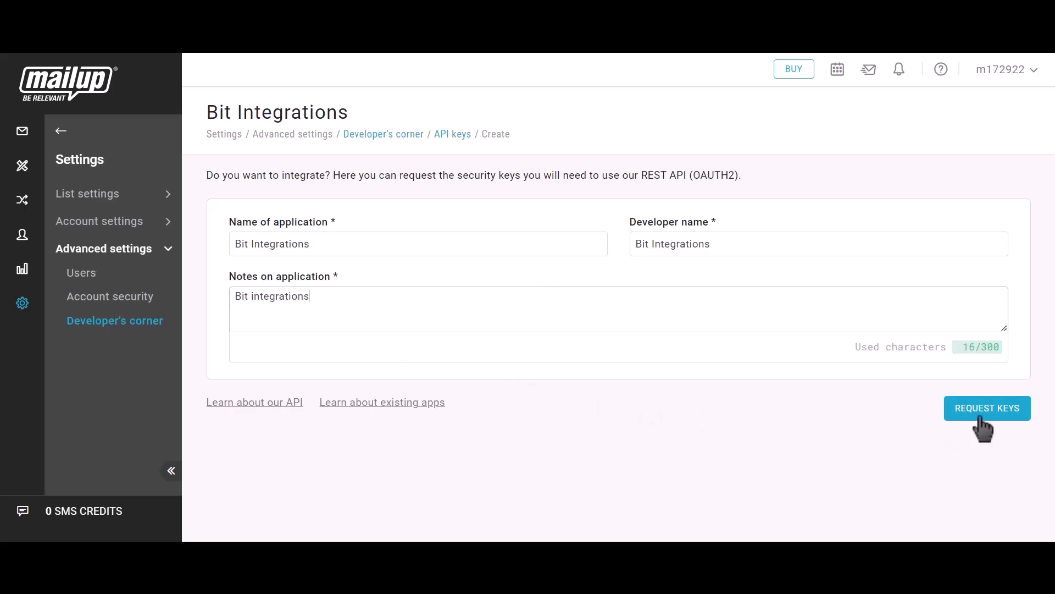
click(1004, 429)
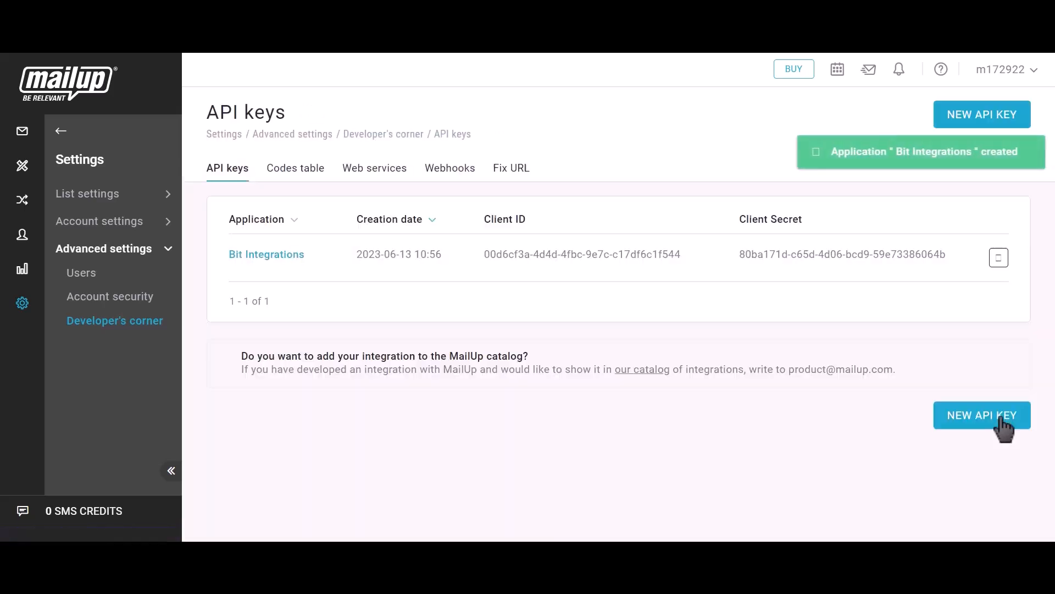
drag(483, 220, 523, 222)
click(694, 254)
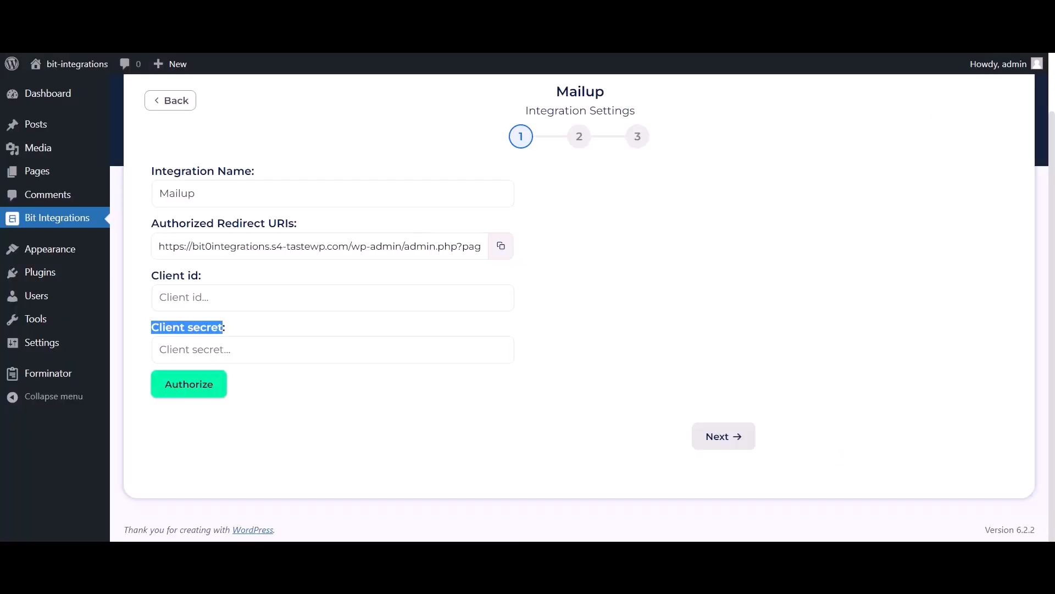
Paste MailUp's client ID and client secret into the Mailup form and authorize the connection
click(257, 304)
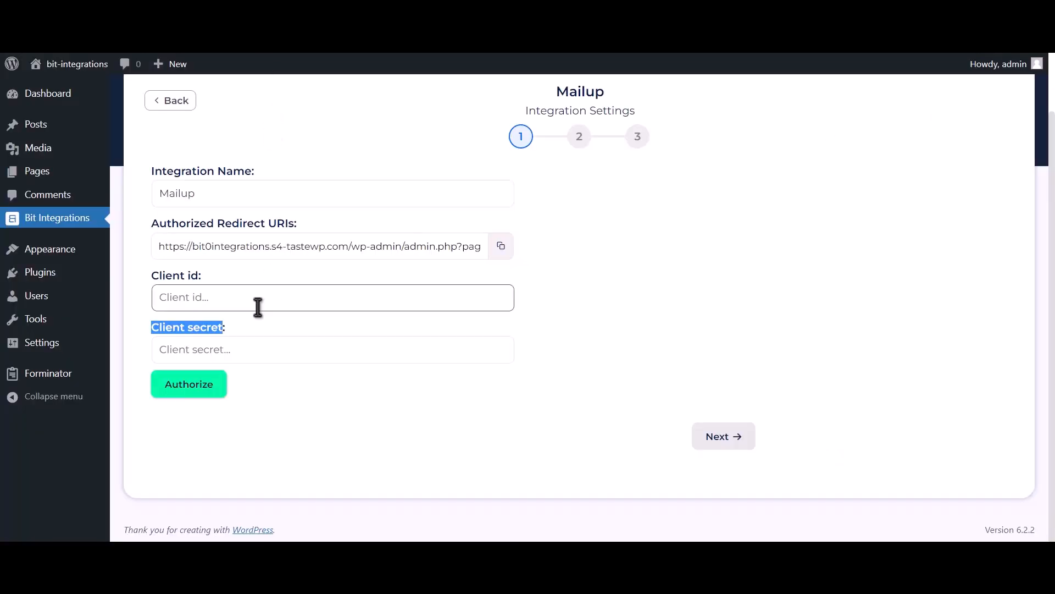
key(ctrl+v)
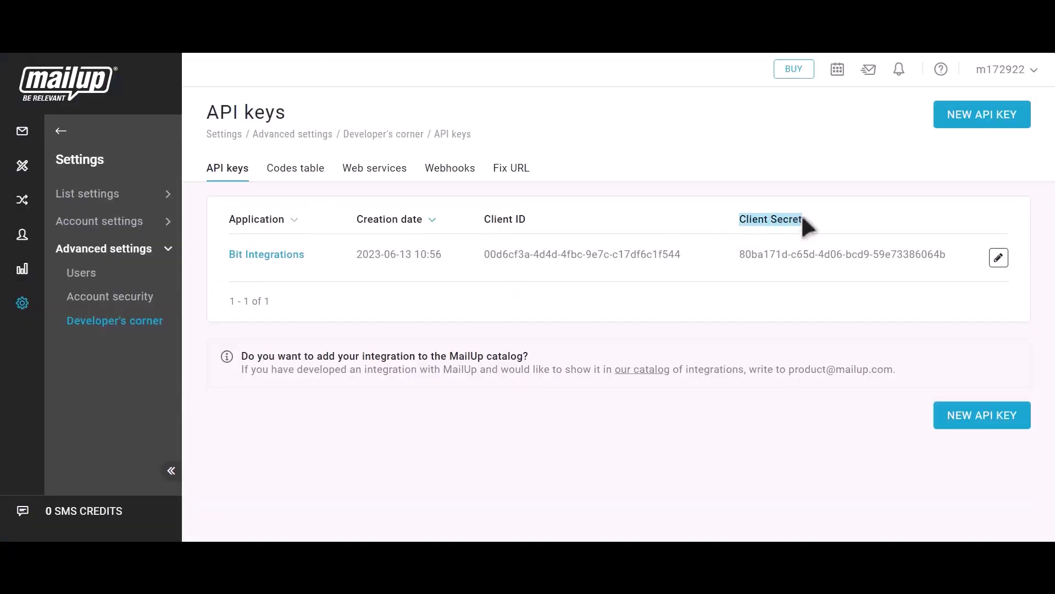
click(960, 255)
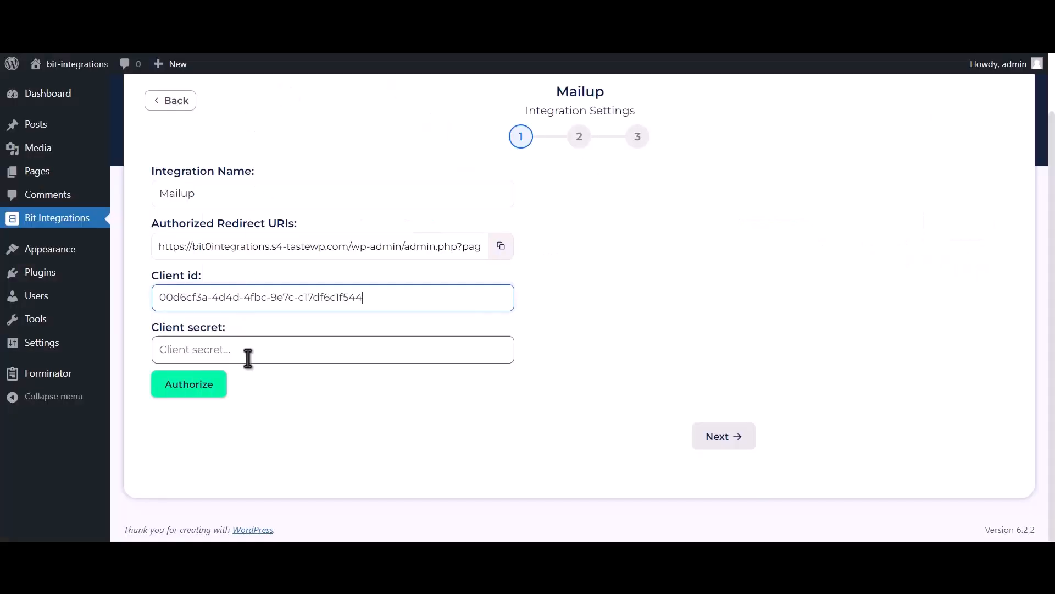
click(248, 357)
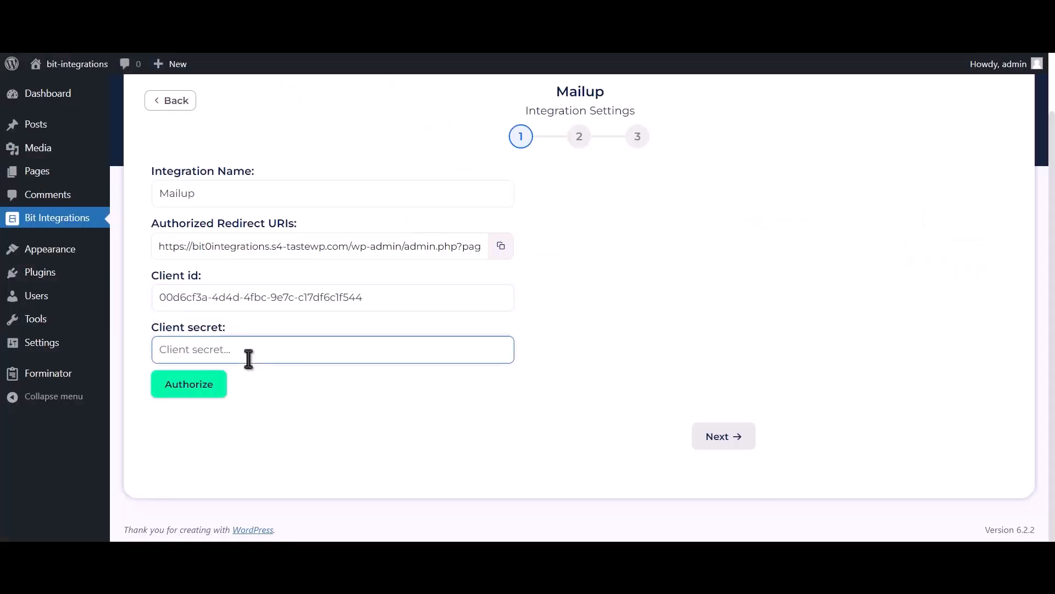
key(ctrl+v)
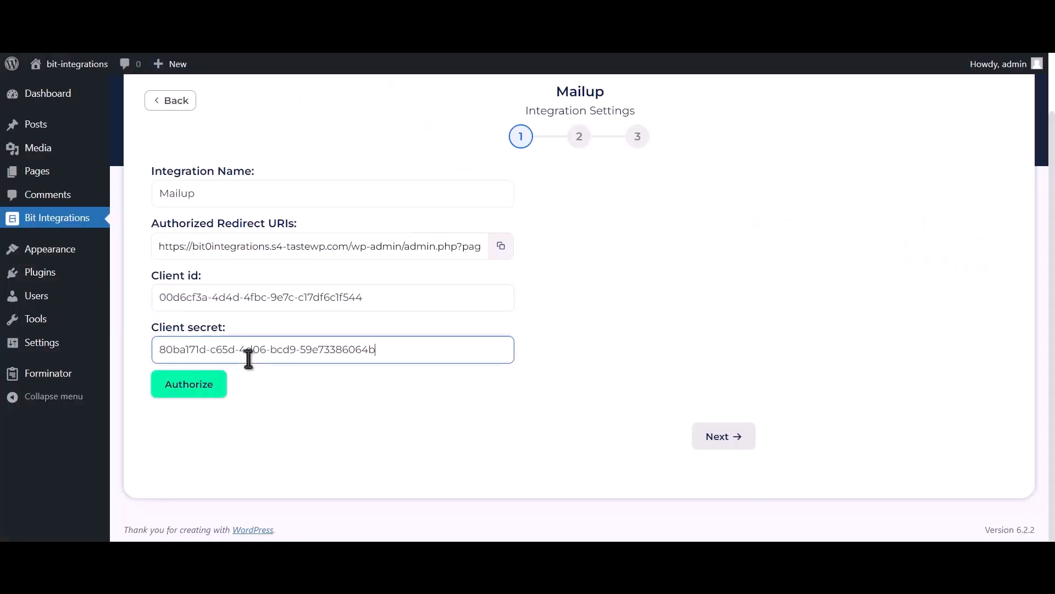
click(192, 391)
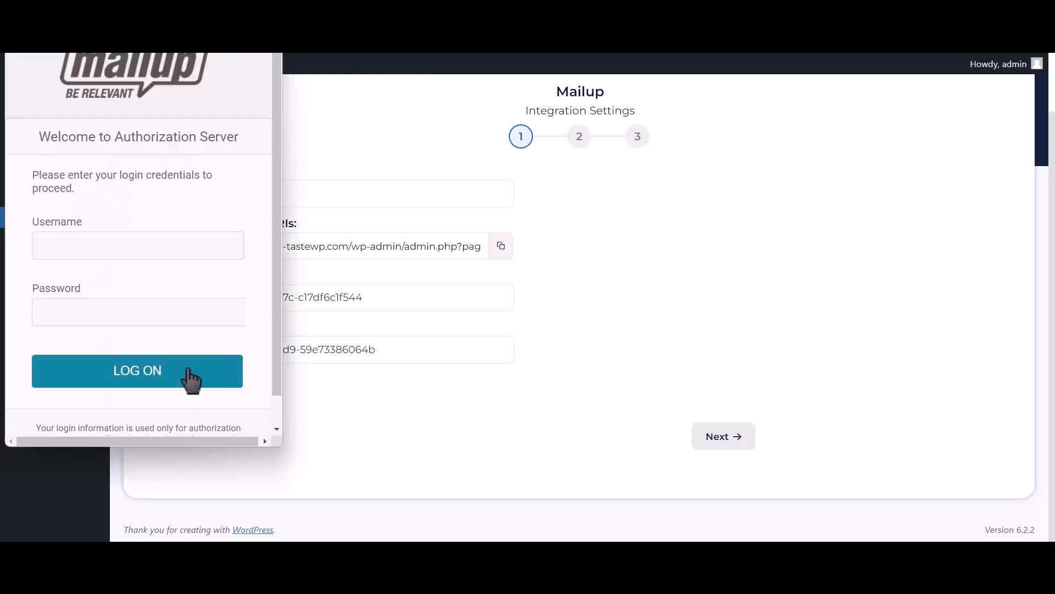
Log in to MailUp with saved credentials, approve Bit Integrations' access, and proceed to list selection
click(197, 242)
click(198, 282)
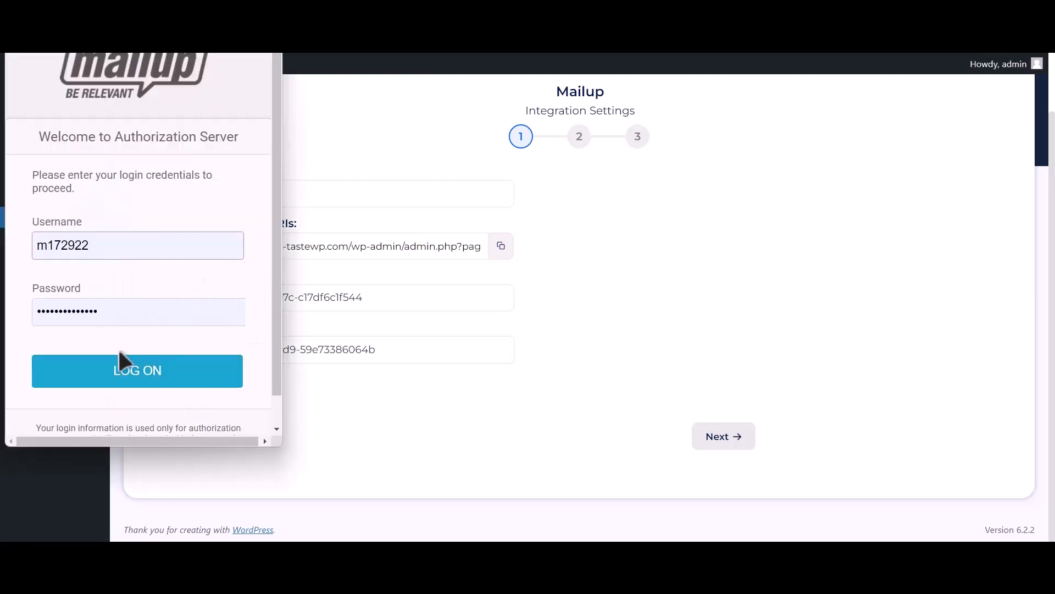
click(159, 382)
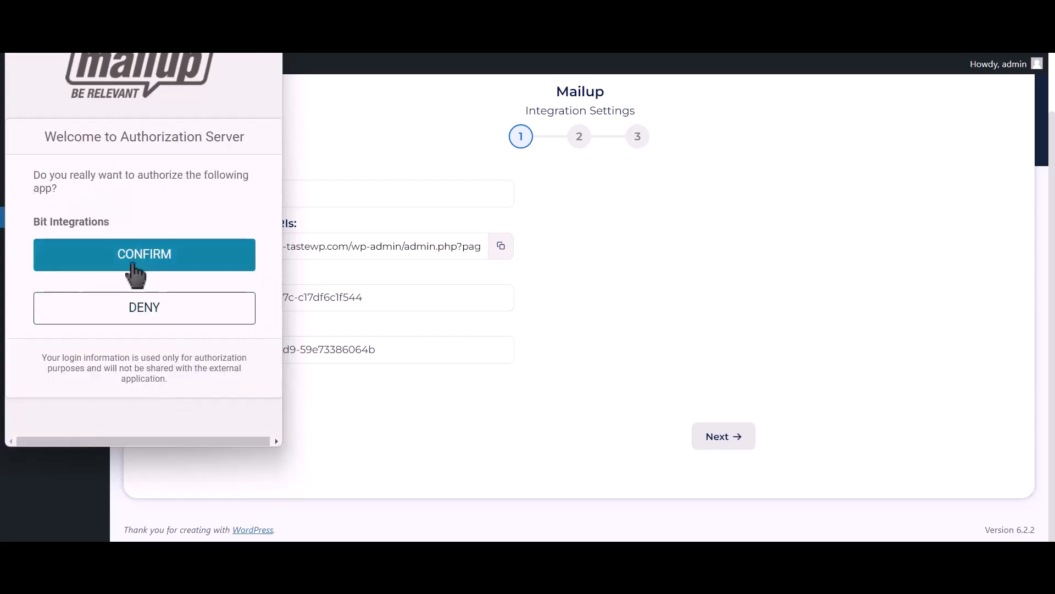
click(230, 255)
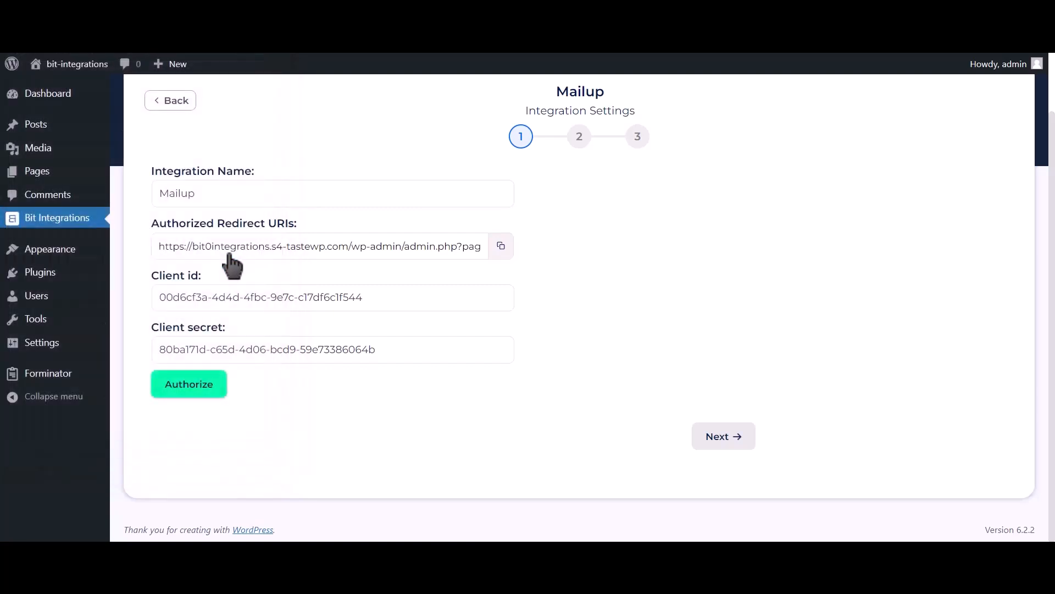
drag(879, 511, 1017, 522)
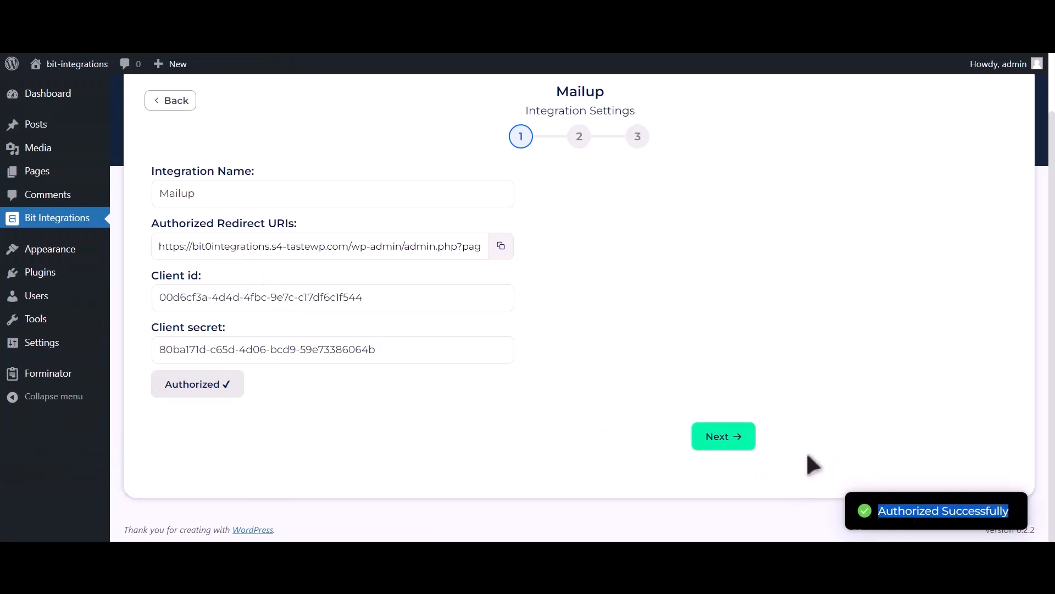
click(736, 443)
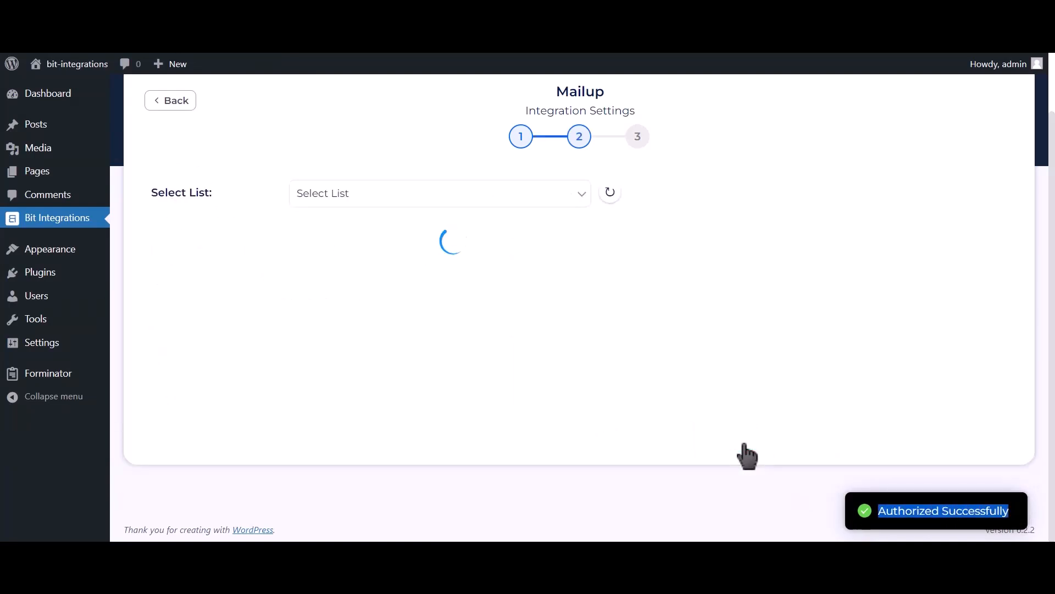
Select the MailUp News list and the TEST group
click(435, 210)
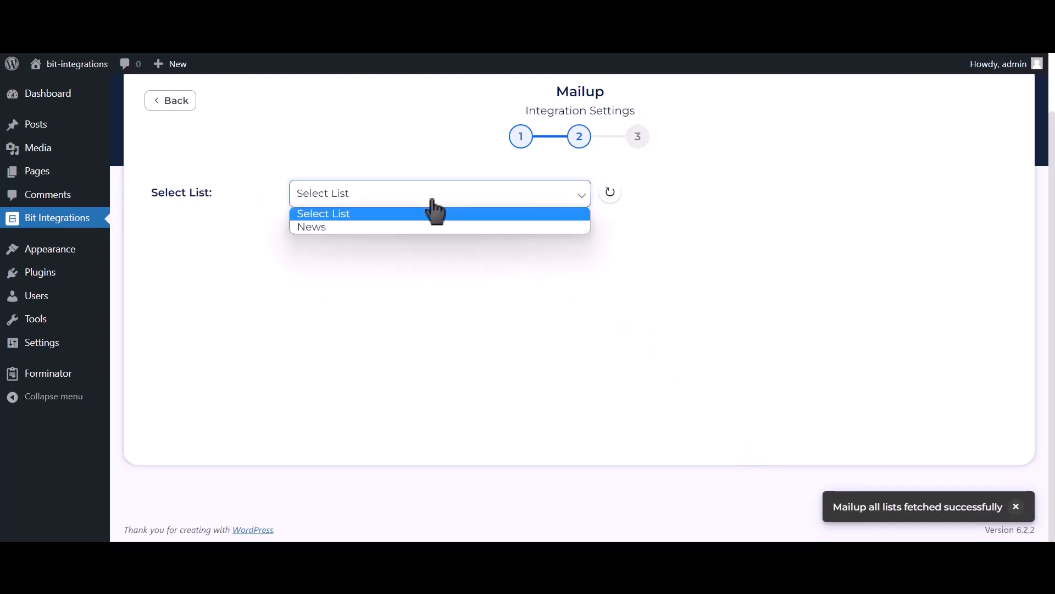
click(384, 227)
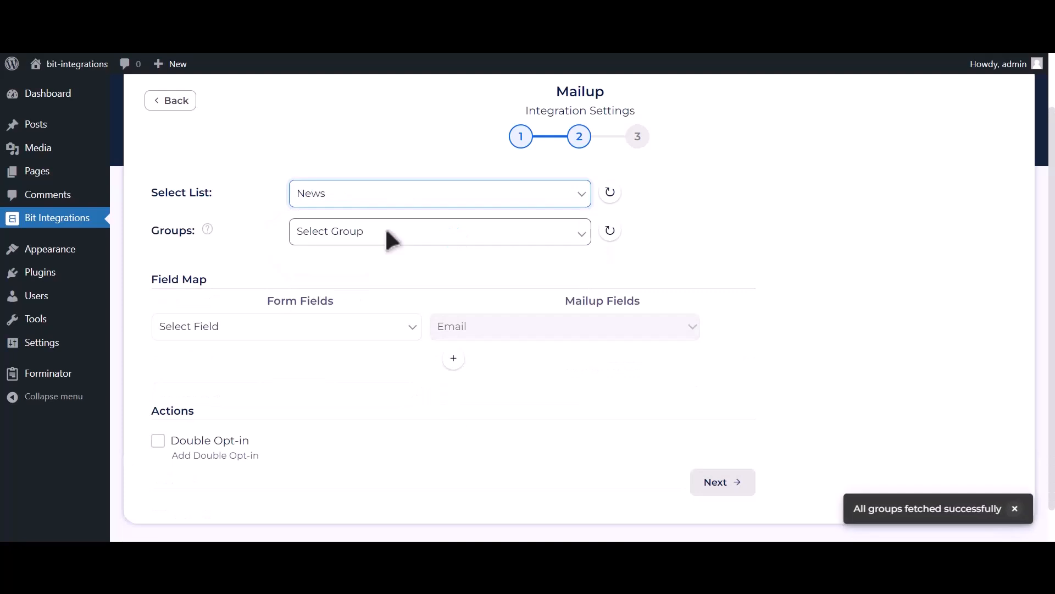
click(434, 235)
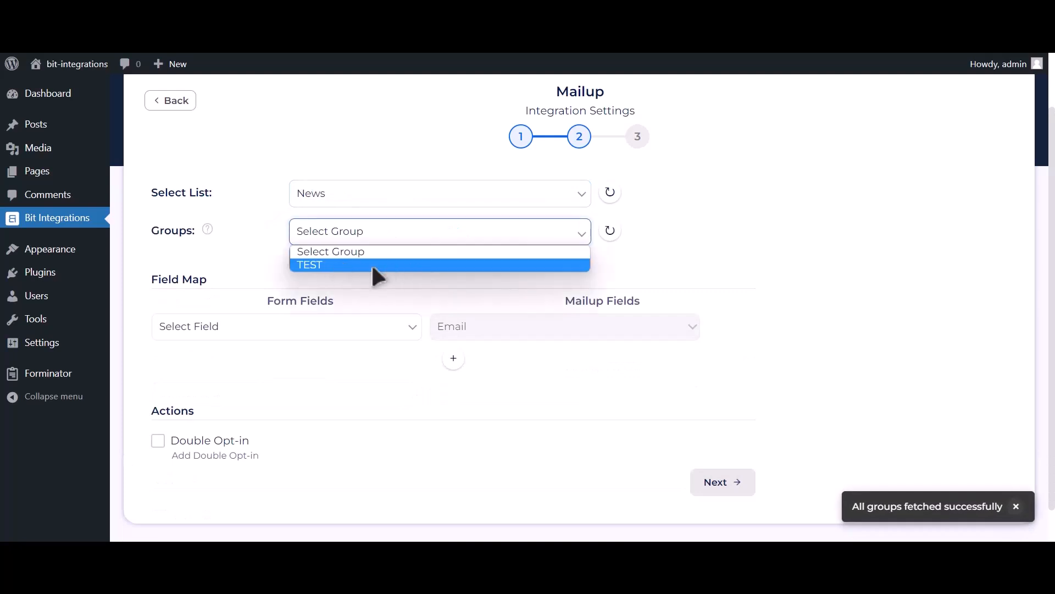
click(371, 264)
Map Email Address-1 and send Name-1 to the MailUp Last Name field
click(302, 327)
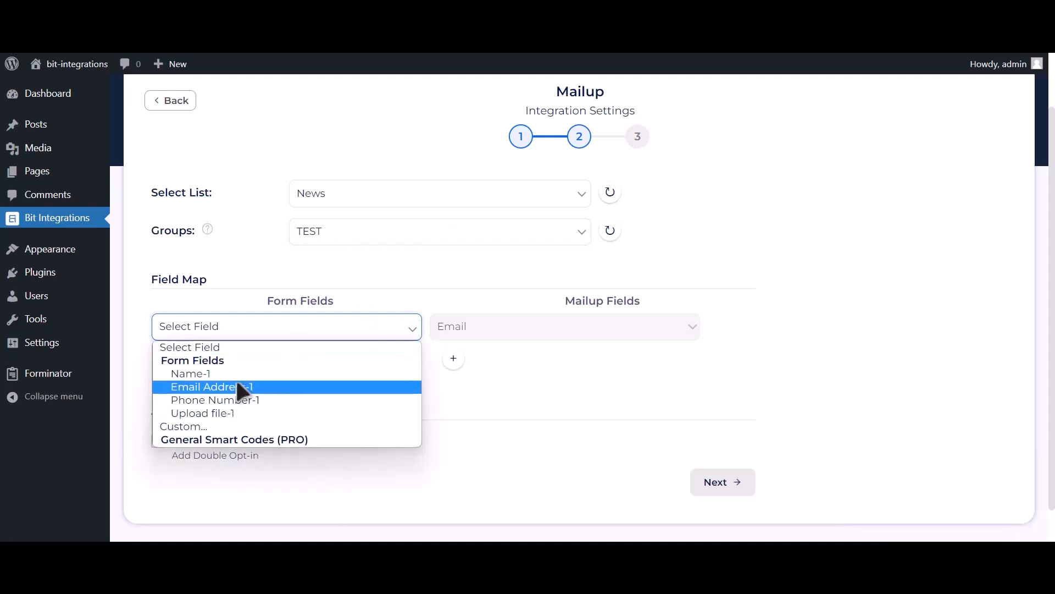
click(265, 386)
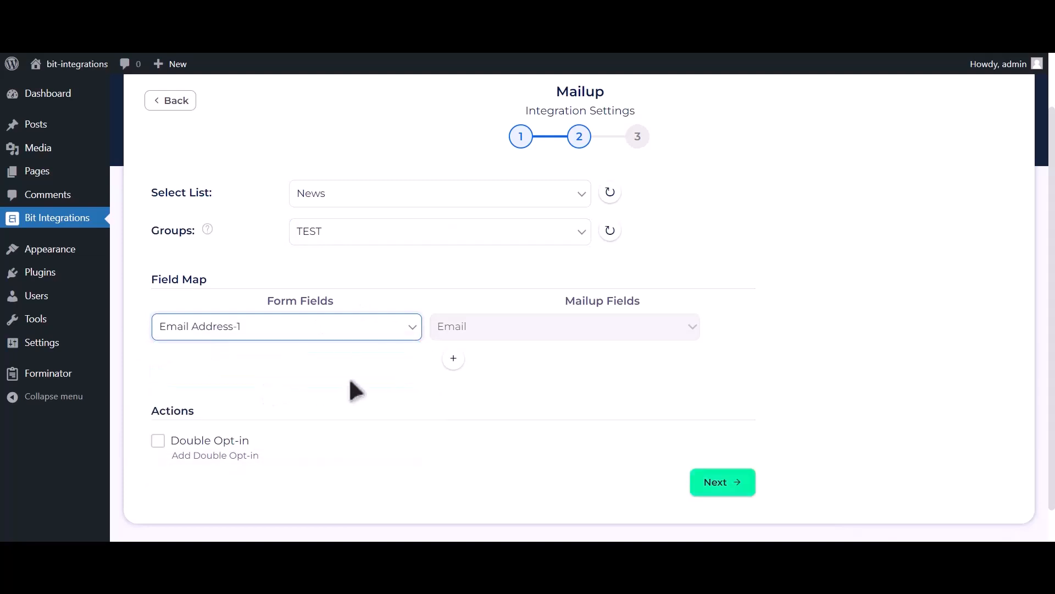
scroll(435, 341, down, 1)
click(452, 319)
click(362, 330)
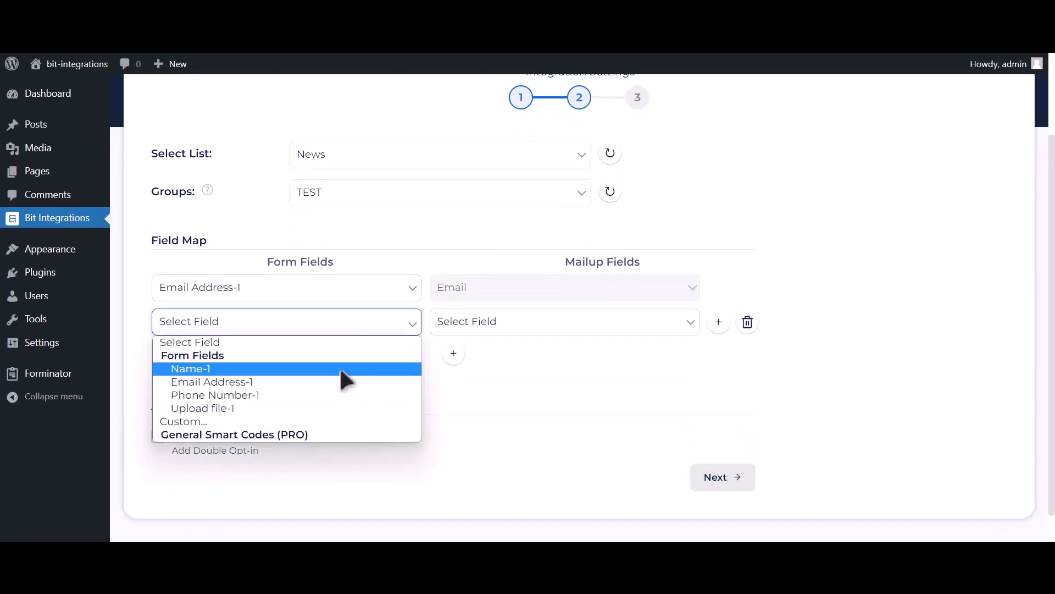
click(338, 368)
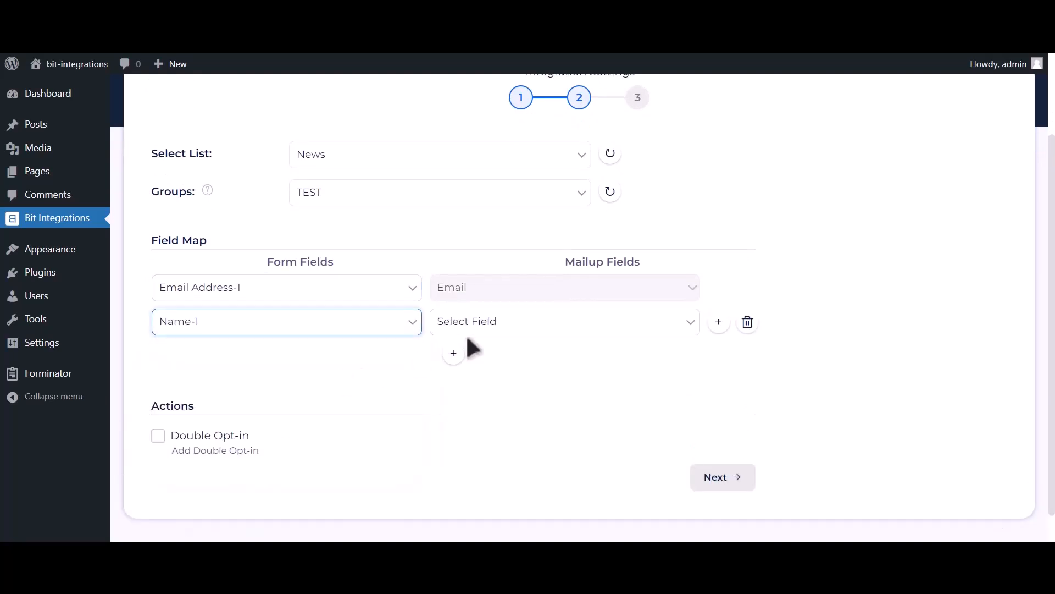
click(484, 327)
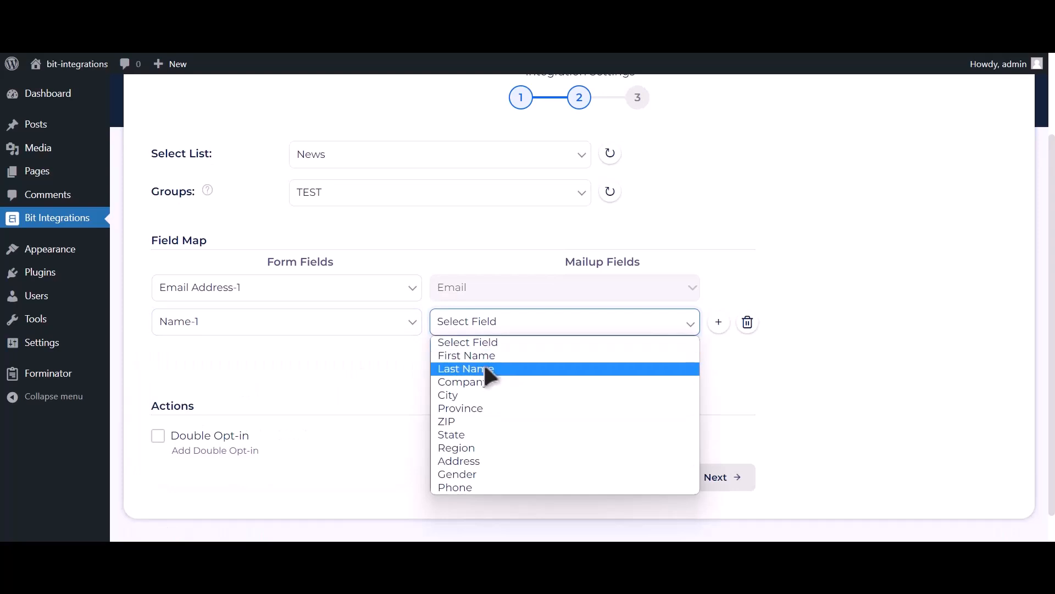
click(489, 369)
Map Phone Number-1 to the MailUp Phone field, then finish and save the integration
click(448, 351)
click(285, 367)
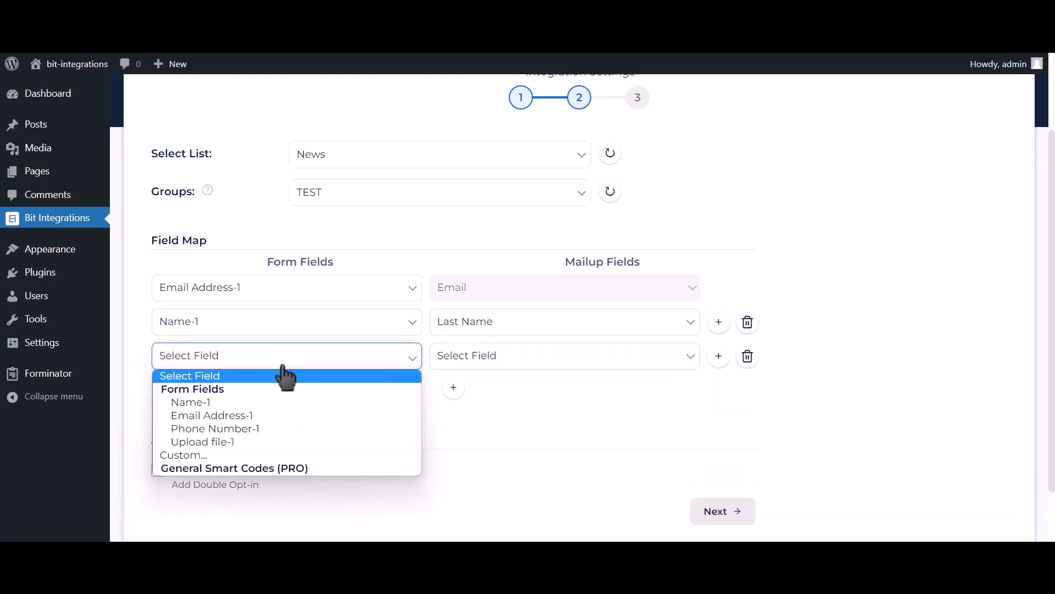
click(247, 428)
click(468, 360)
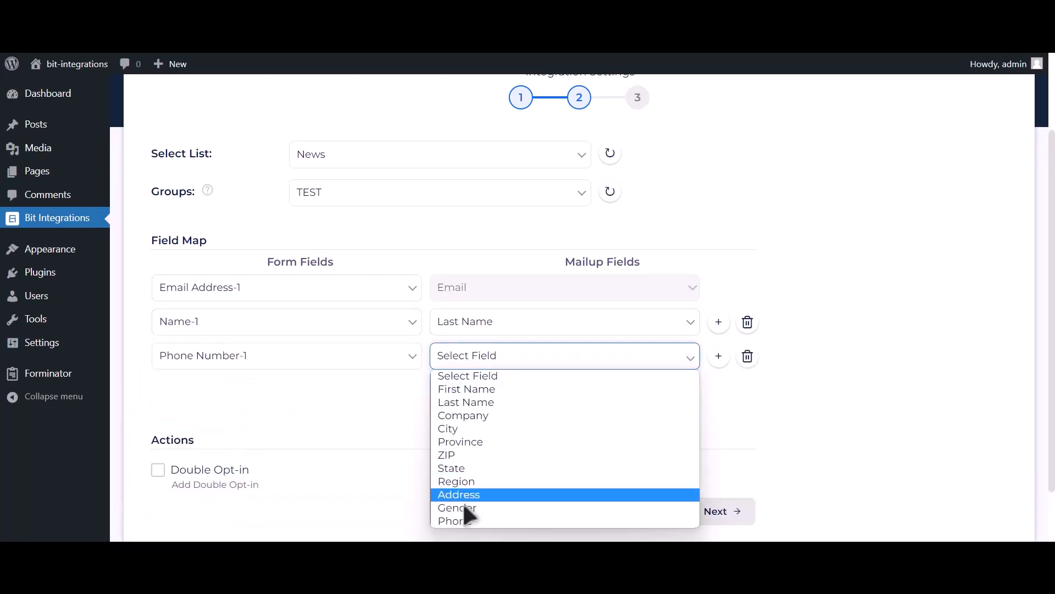
click(461, 521)
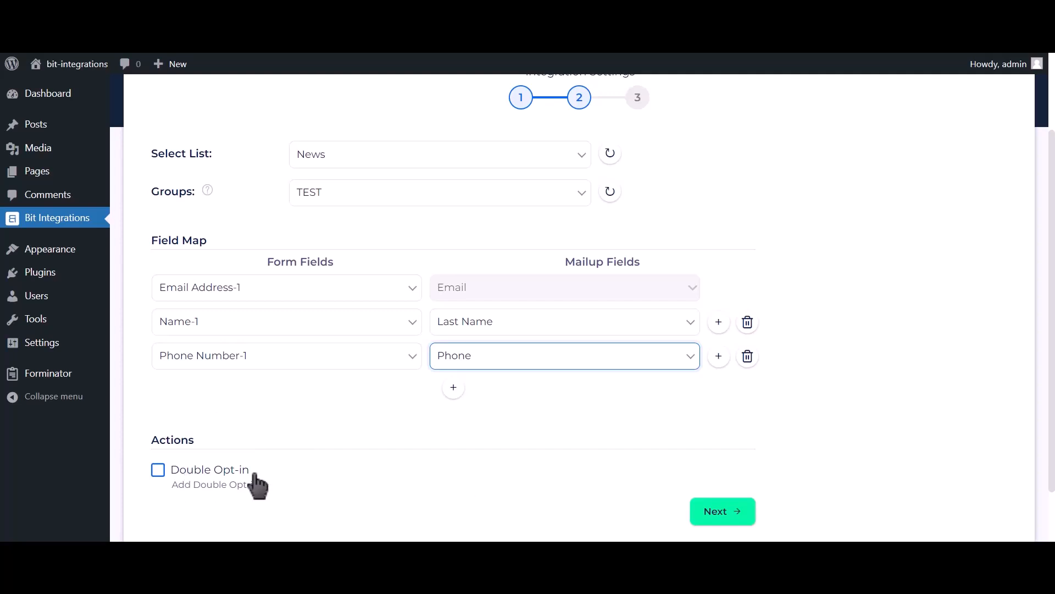
click(733, 517)
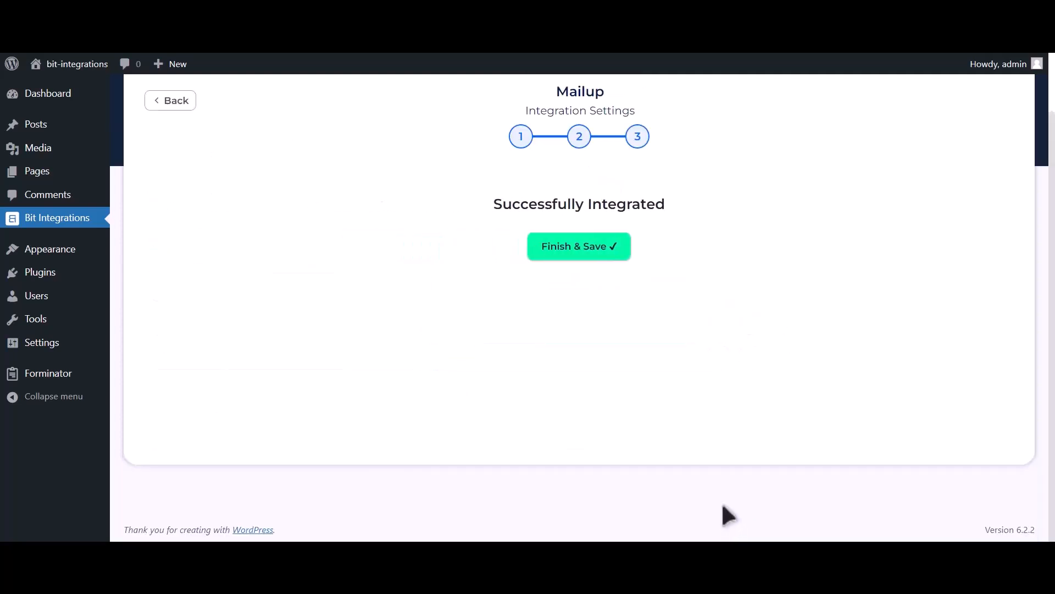
click(601, 271)
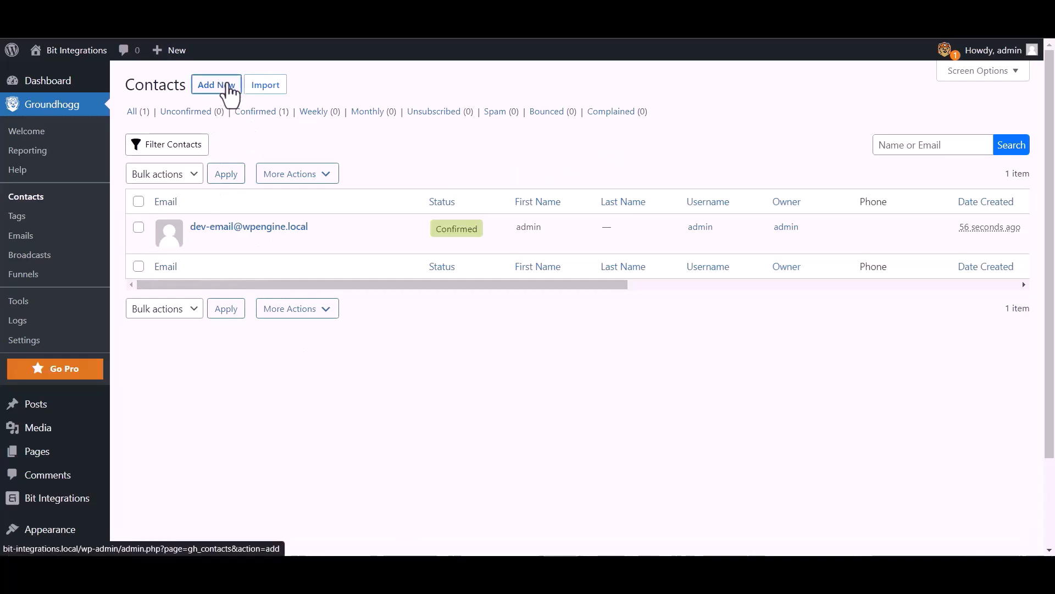
Create a Groundhogg contact with first name 'Bit Integration', plus an email and mobile phone number
click(229, 91)
click(403, 200)
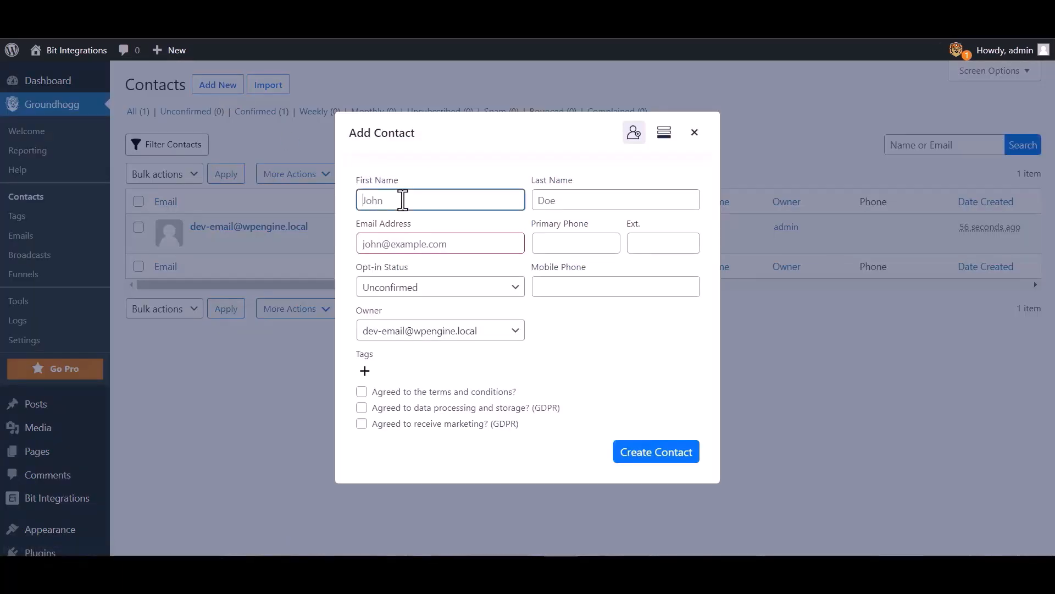
text(Bit Integrations)
click(449, 243)
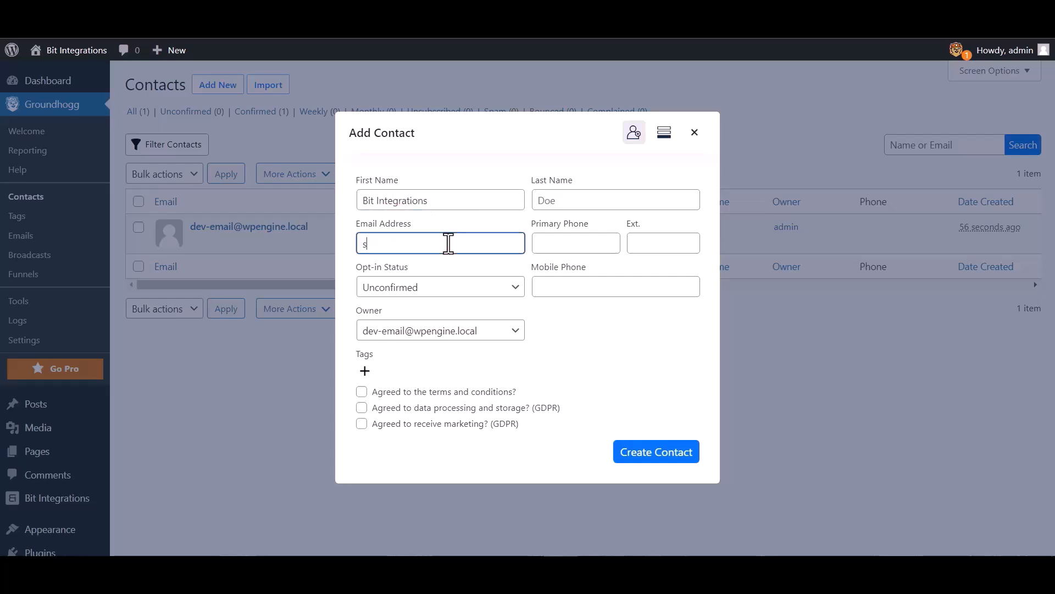
click(572, 281)
text(444555666)
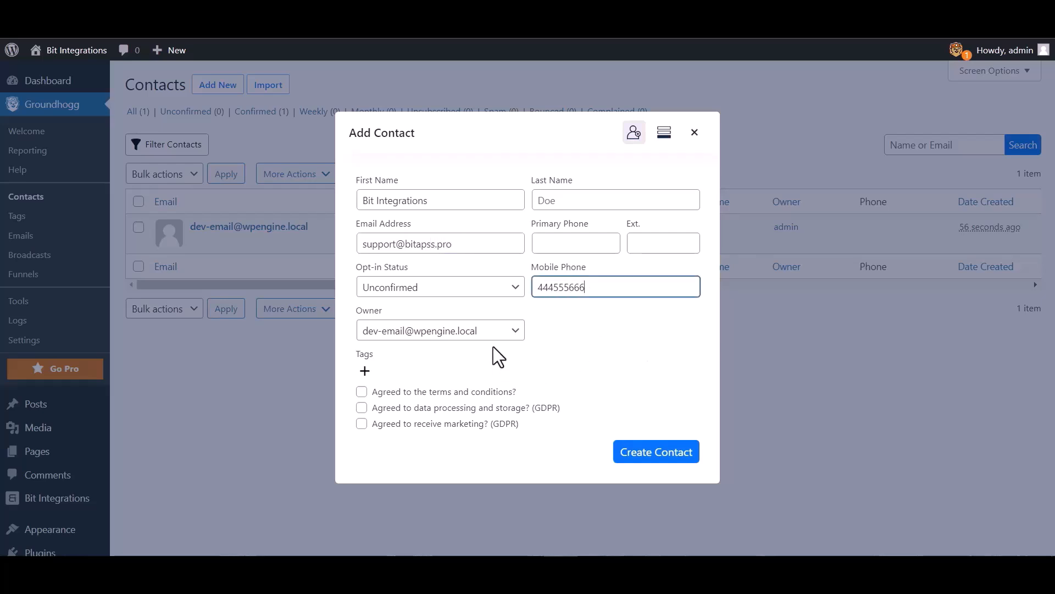
click(639, 459)
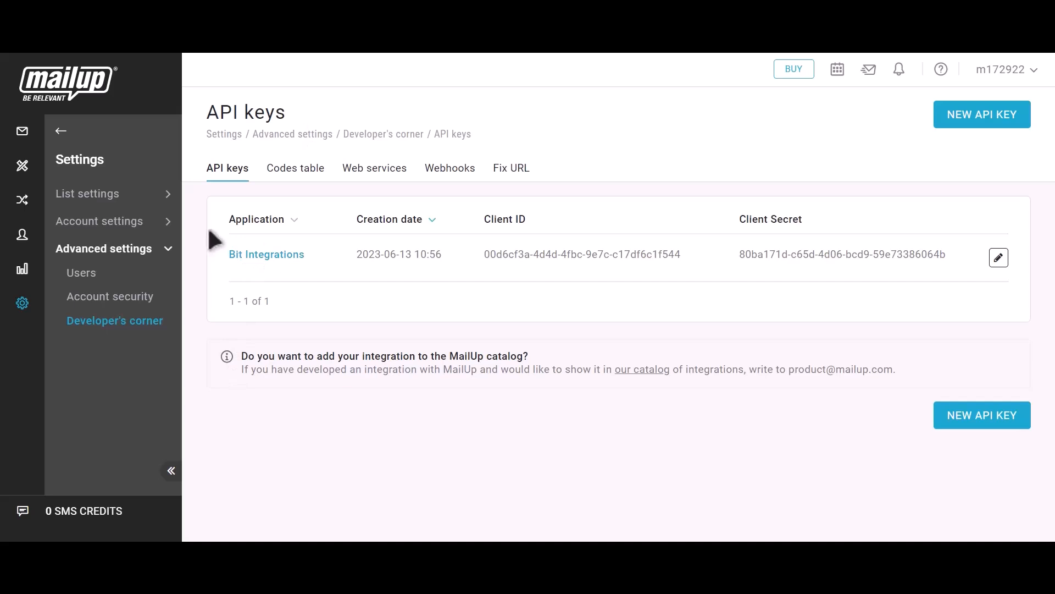
Open MailUp's subscribed email recipients and check the new subscriber's email and last name Bit Integrations
click(59, 132)
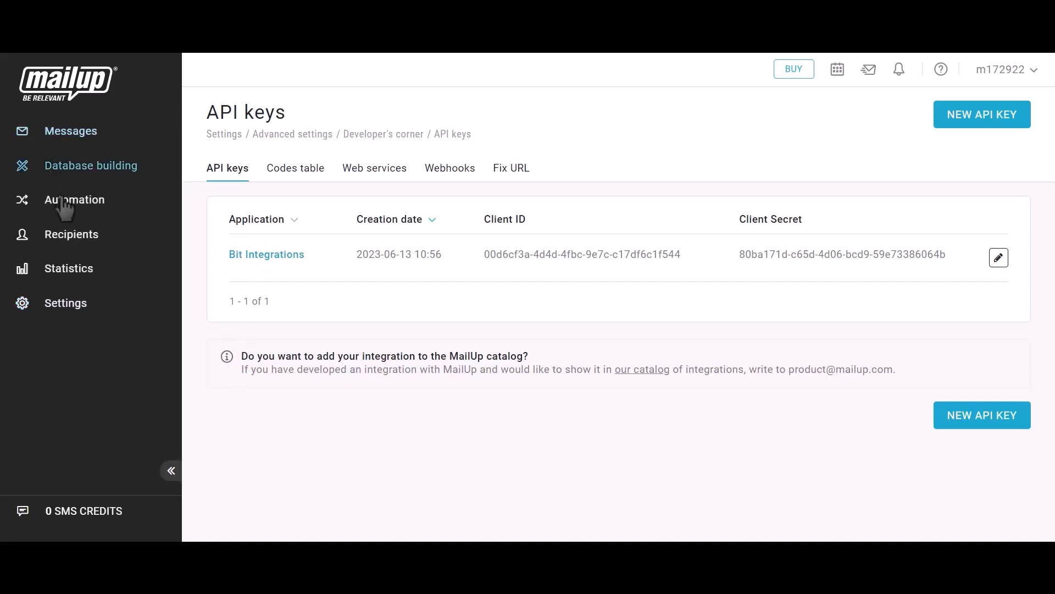
click(66, 236)
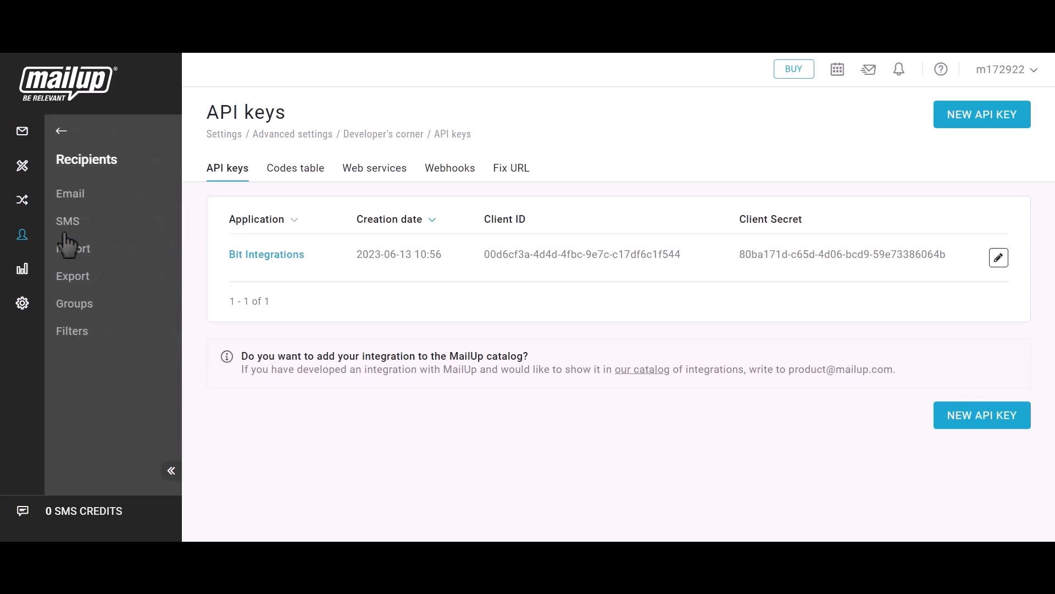
click(76, 201)
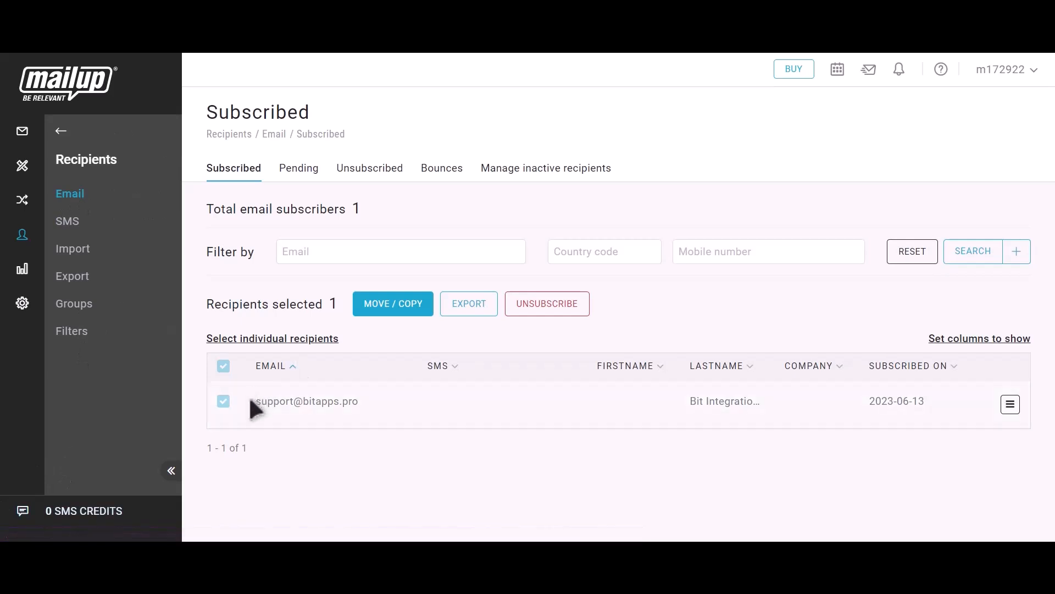
drag(251, 407, 368, 408)
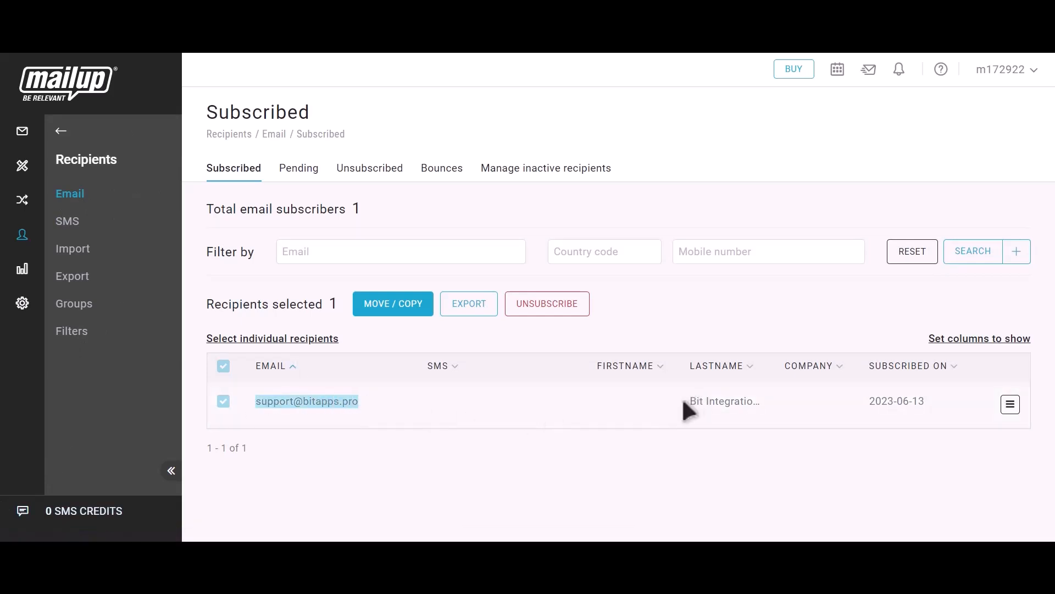
drag(683, 406, 769, 409)
click(781, 412)
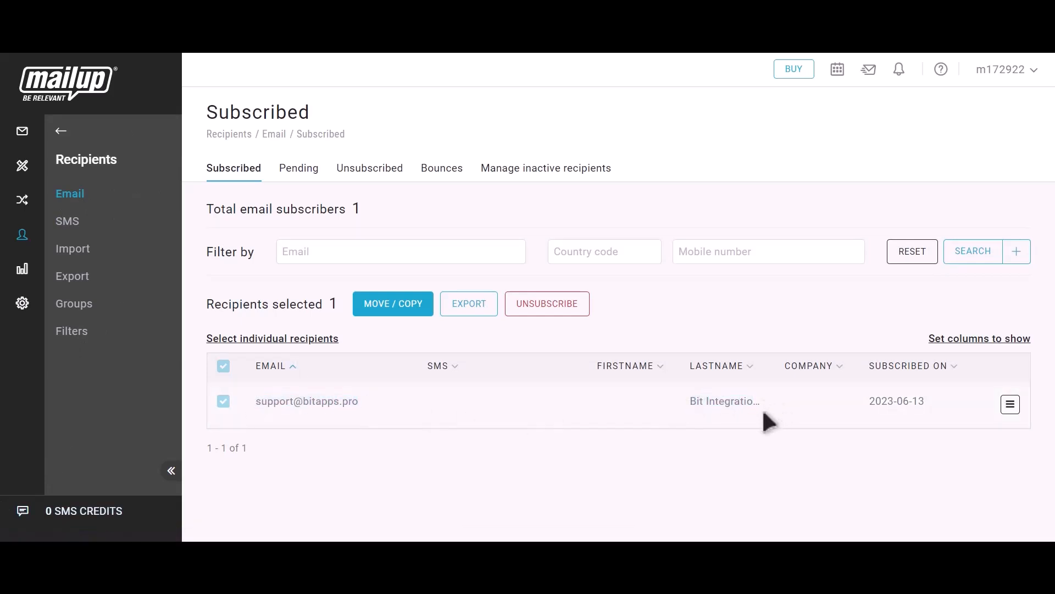